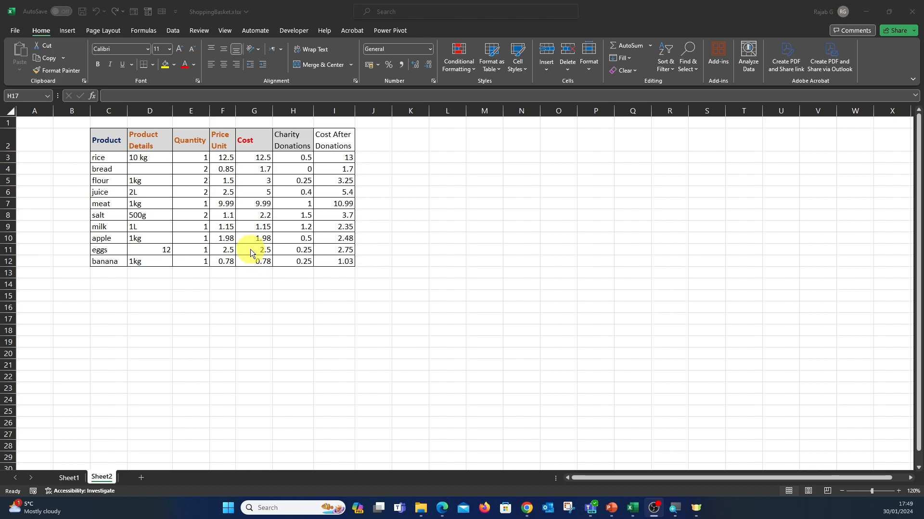
# Step: Enter the label "Total Cost" in cell F13, below the Price Unit column, and wrap its text
pyautogui.click(220, 272)
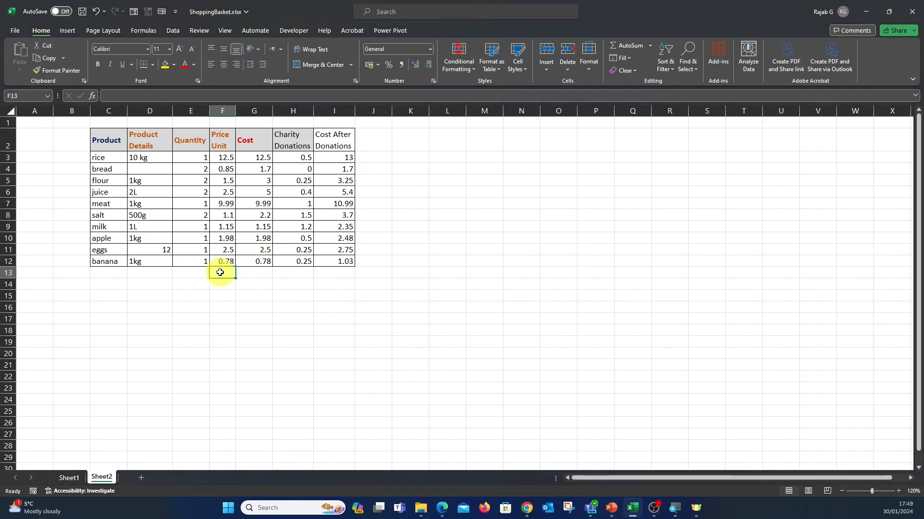
pyautogui.write('Total Cos')
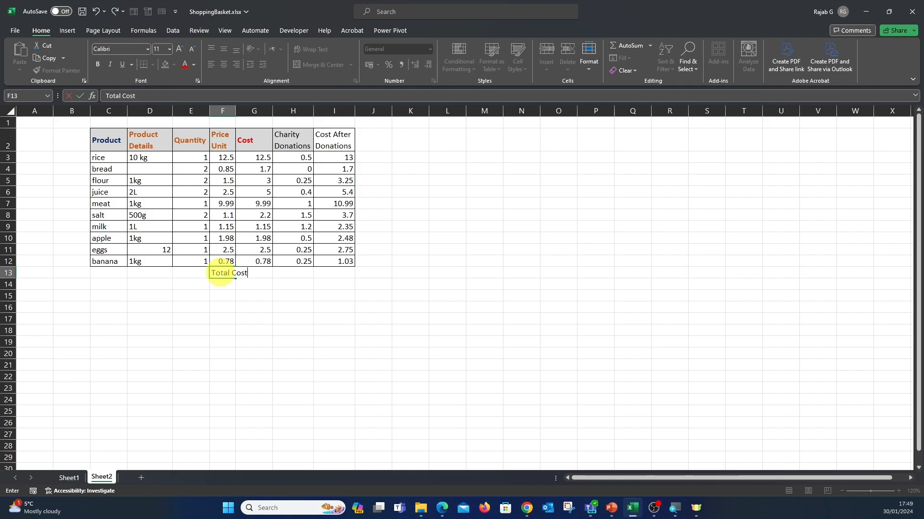
pyautogui.write('t')
pyautogui.click(223, 288)
pyautogui.click(219, 273)
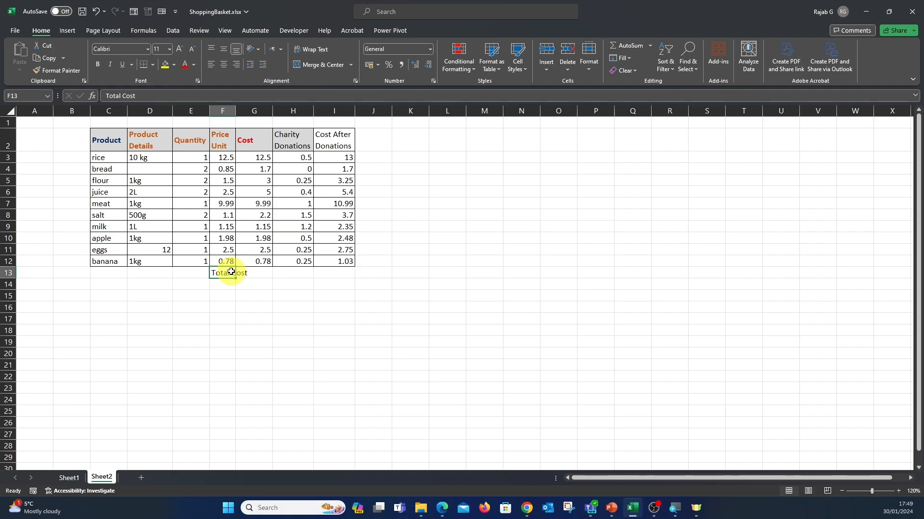
pyautogui.click(318, 51)
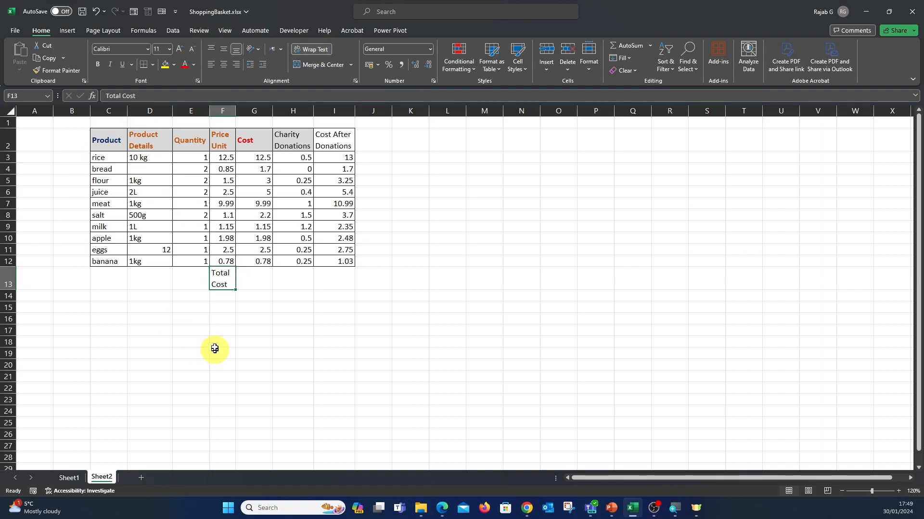
pyautogui.click(233, 320)
# Step: Format the Total Cost label in F13 with a yellow fill, black bold text and all borders
pyautogui.click(226, 282)
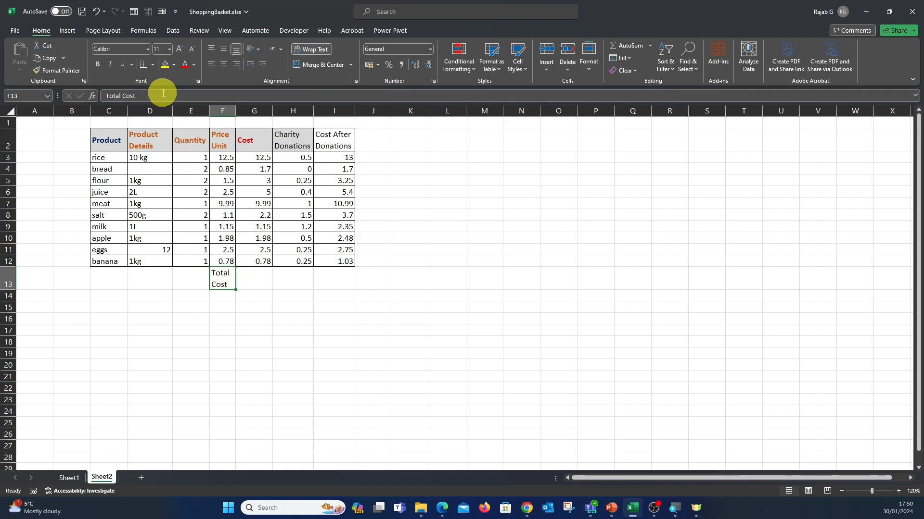
pyautogui.click(173, 68)
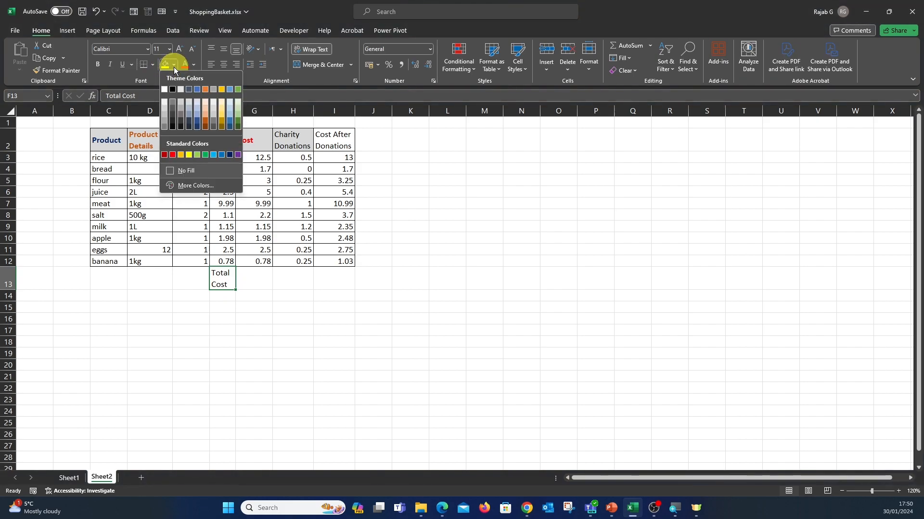
pyautogui.click(189, 155)
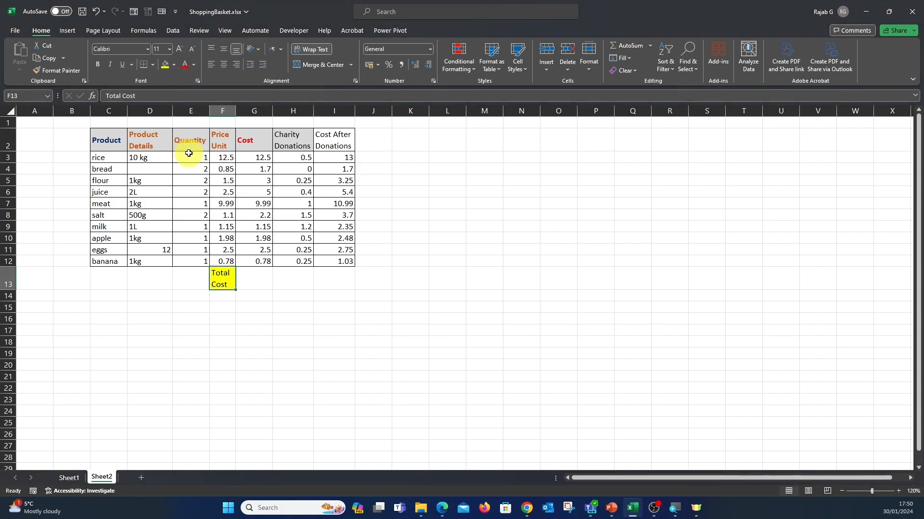
pyautogui.click(193, 64)
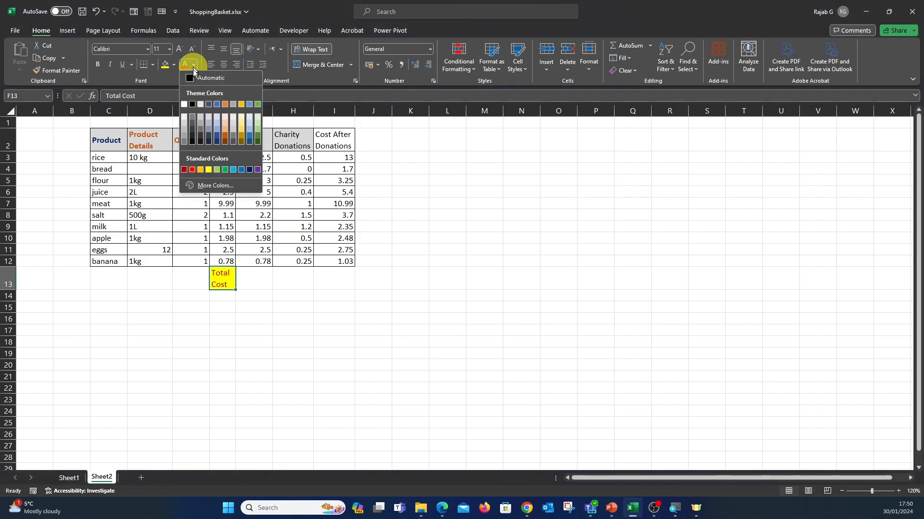
pyautogui.click(192, 103)
pyautogui.click(97, 65)
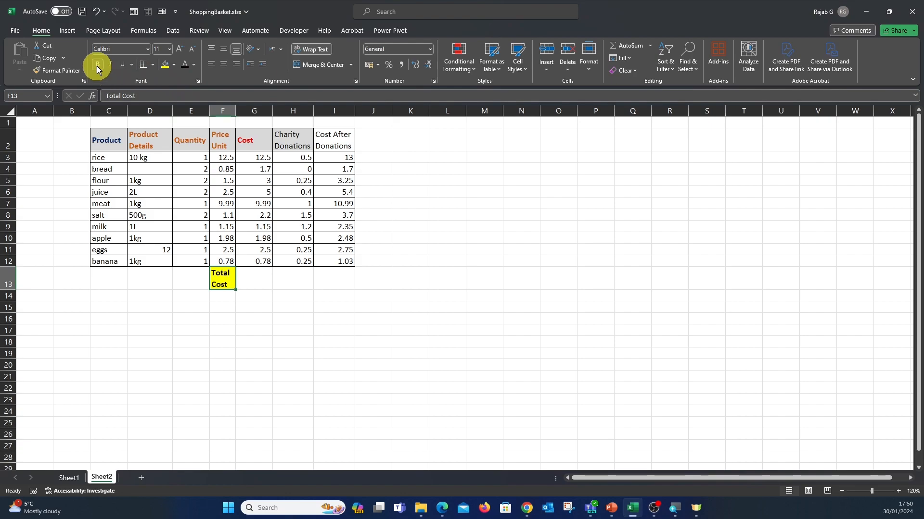
pyautogui.click(153, 64)
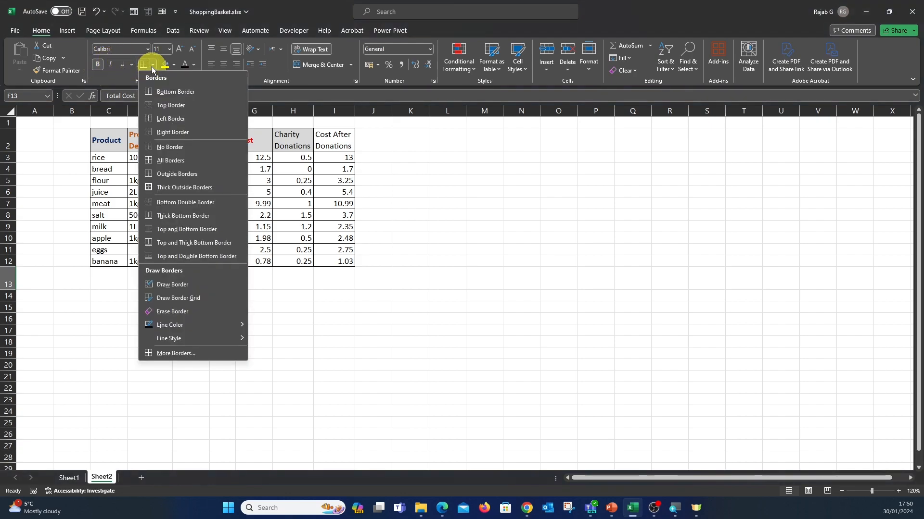
pyautogui.click(163, 160)
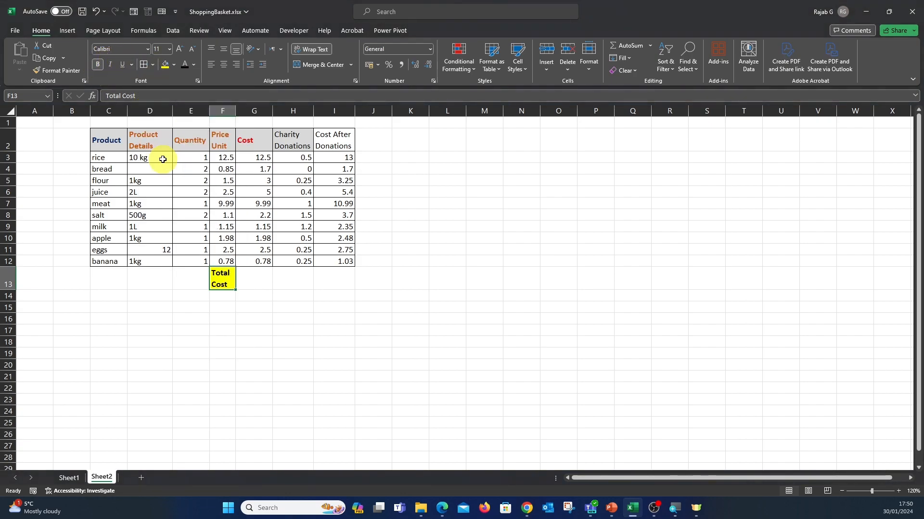
# Step: Calculate the total of the Cost column in cell G13 with the formula =SUM(G3:G12)
pyautogui.click(252, 278)
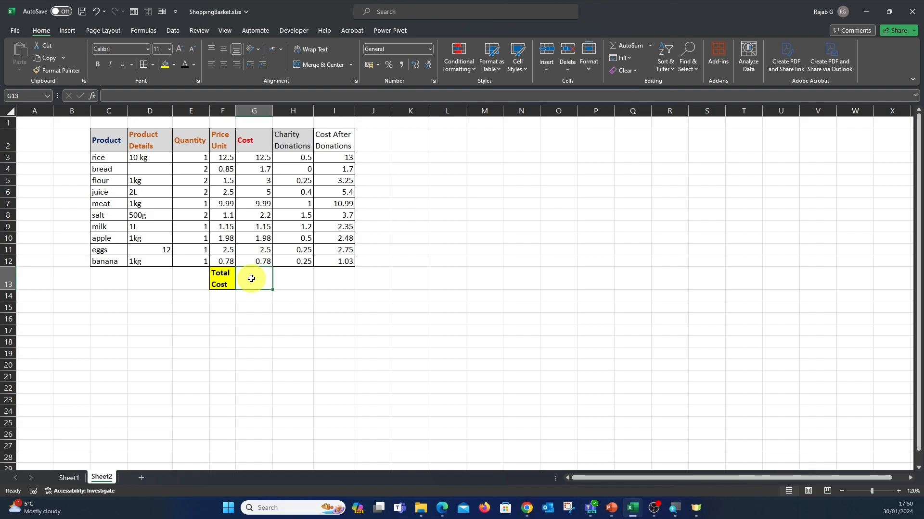
pyautogui.write('=')
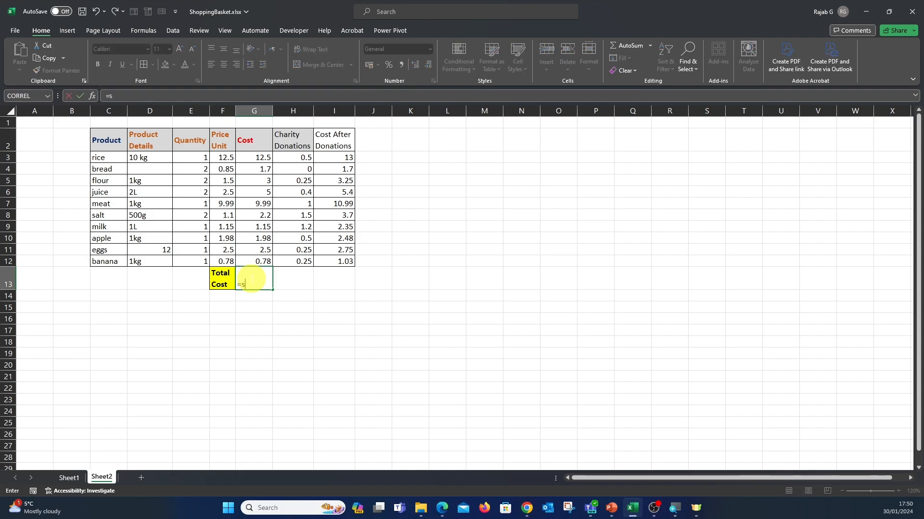
pyautogui.write('sum')
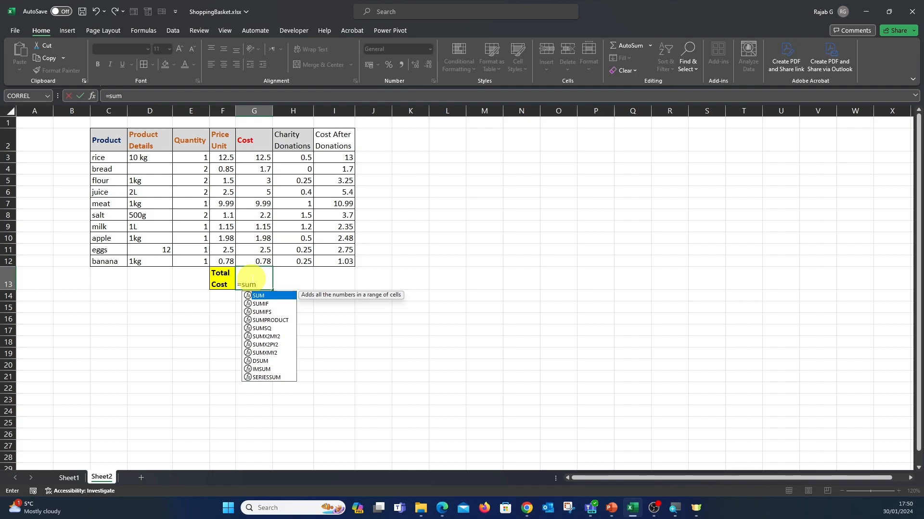
pyautogui.write('(')
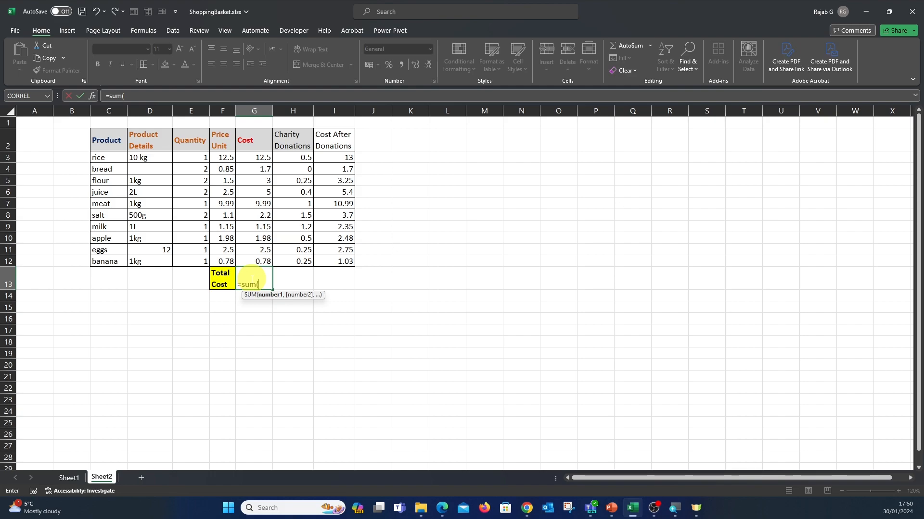
pyautogui.click(253, 158)
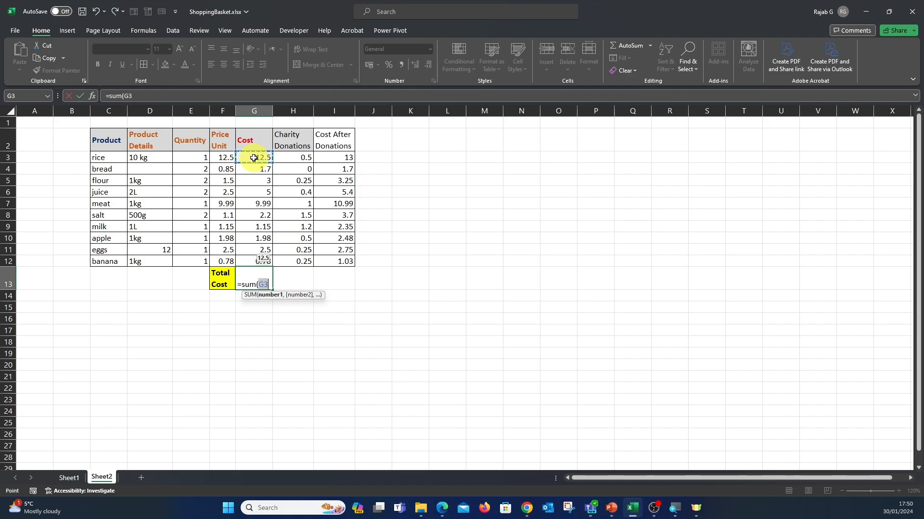
pyautogui.press('F8')
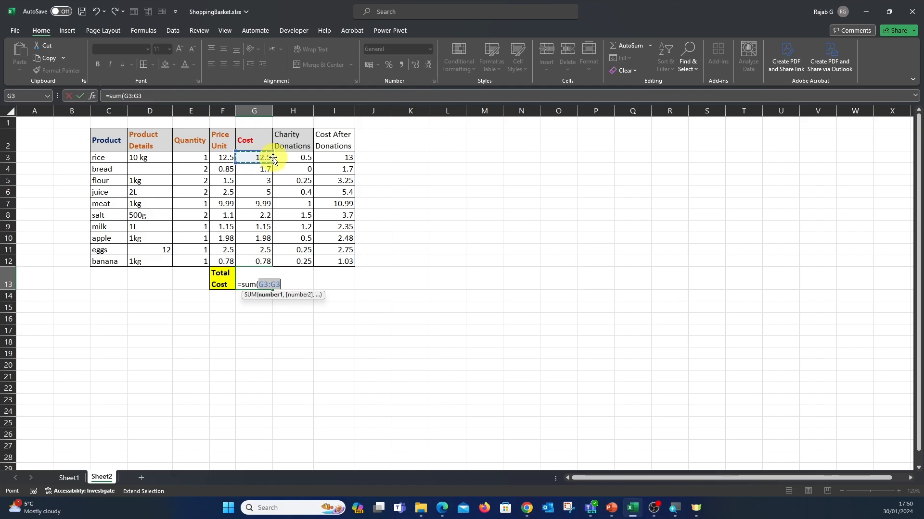
pyautogui.moveTo(263, 159); pyautogui.dragTo(265, 261)
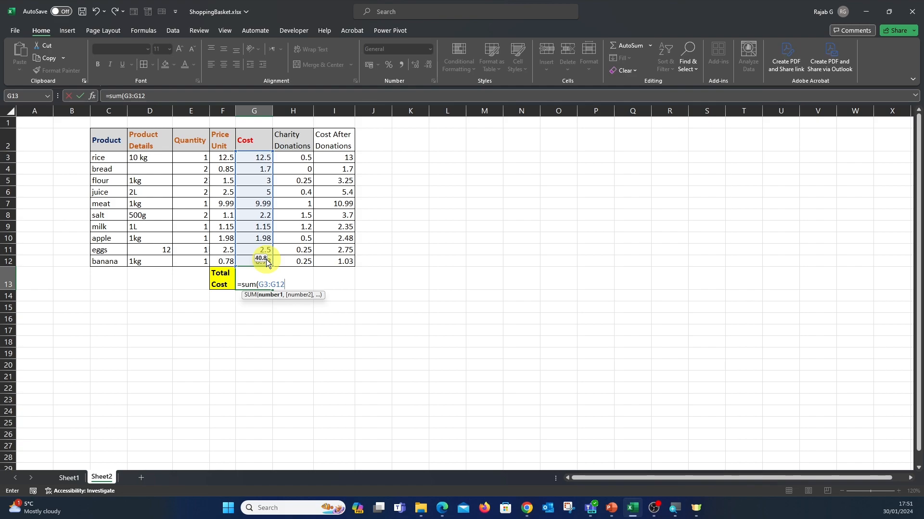
pyautogui.press('BackSpace')
pyautogui.press('BackSpace')
pyautogui.press('BackSpace')
pyautogui.write('g12')
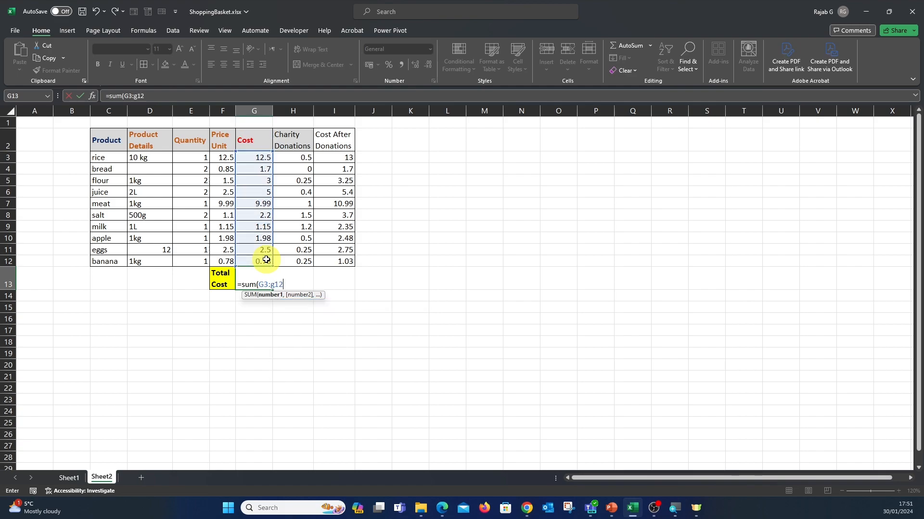
pyautogui.write(')')
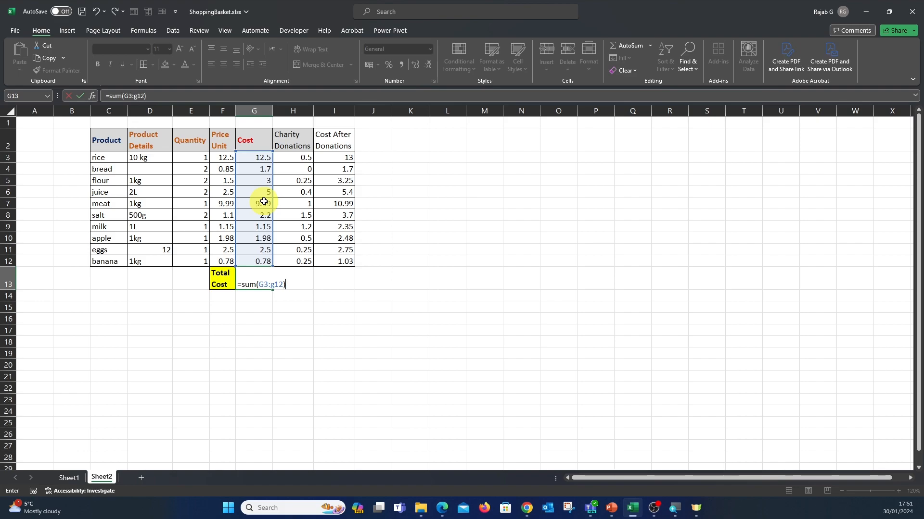
pyautogui.press('Return')
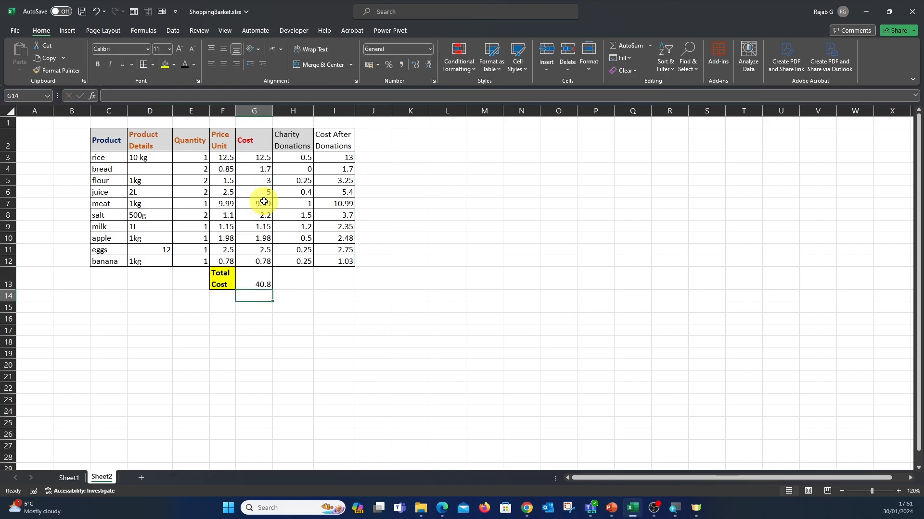
pyautogui.click(252, 284)
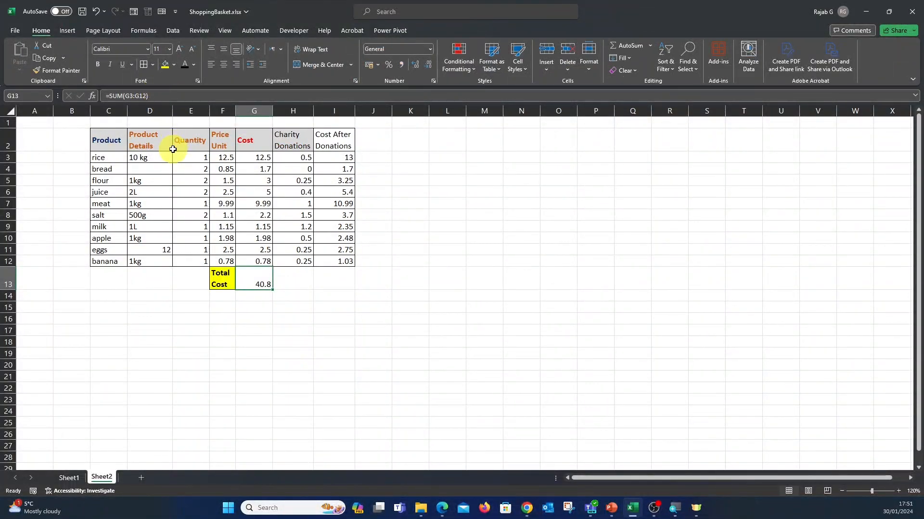
# Step: Enter the label "Average Cost" in cell F14, below the Total Cost label, and wrap its text
pyautogui.click(217, 299)
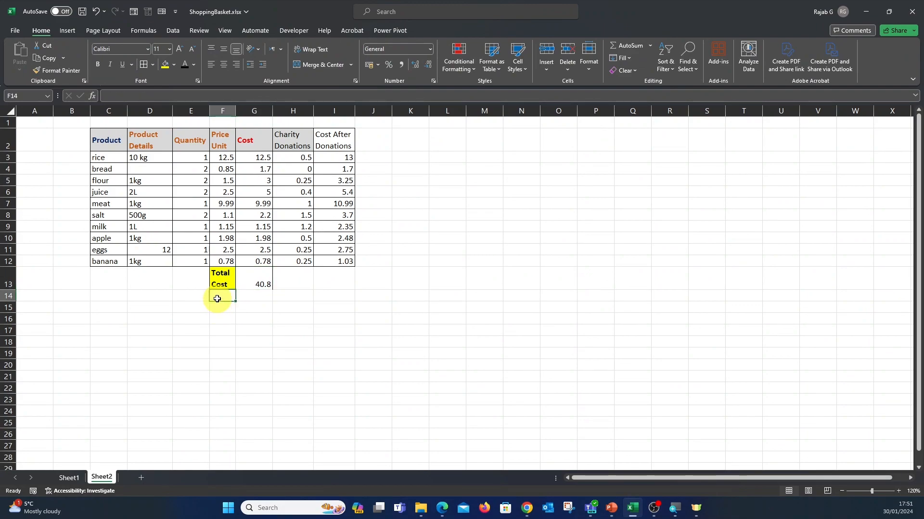
pyautogui.write('A')
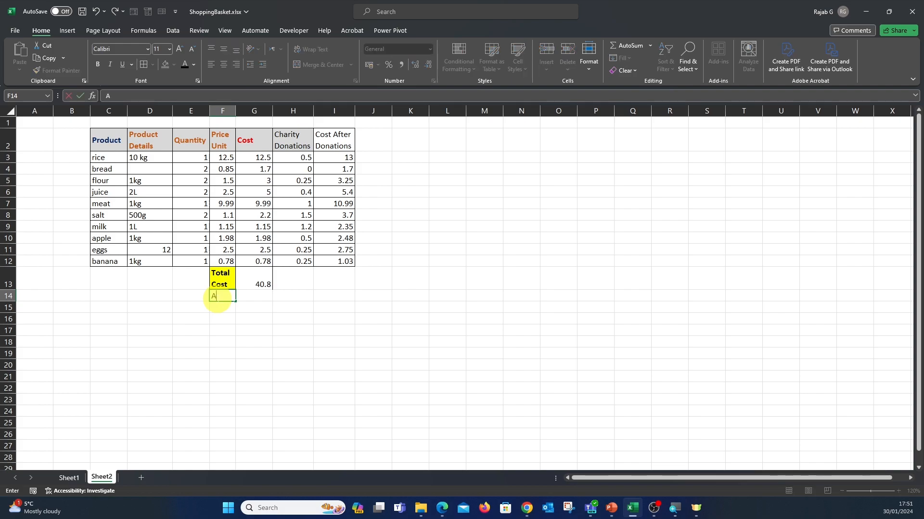
pyautogui.write('verage Cost')
pyautogui.press('Return')
pyautogui.click(219, 297)
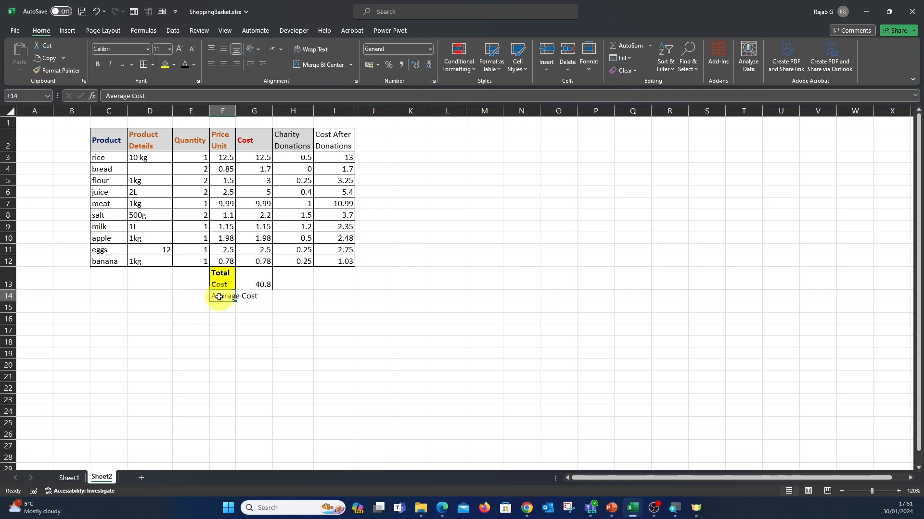
pyautogui.click(308, 50)
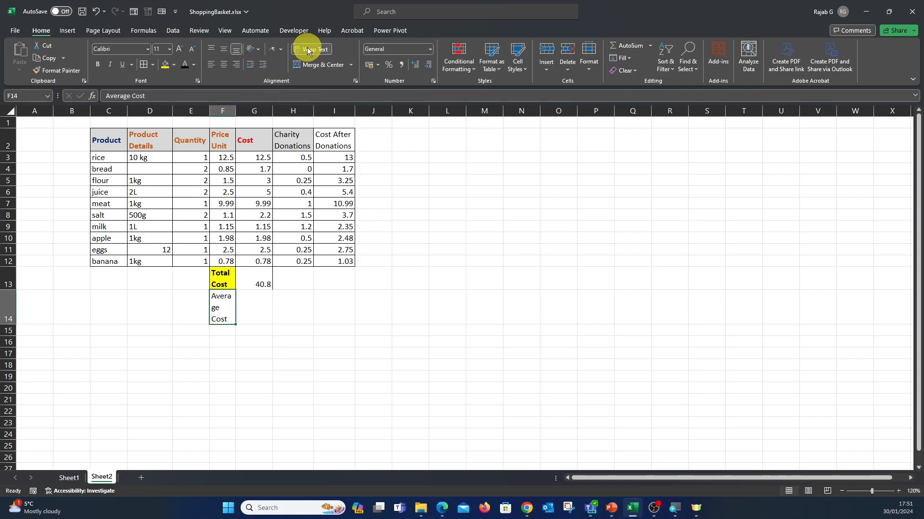
# Step: Format the Average Cost label with top alignment, yellow fill and bold text, widening column F so "Average" fits on one line
pyautogui.moveTo(235, 110); pyautogui.dragTo(240, 111)
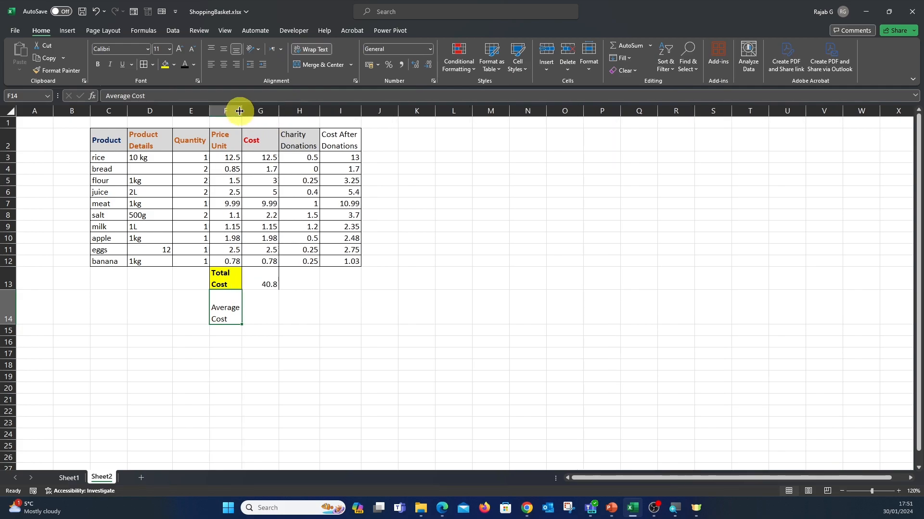
pyautogui.click(211, 50)
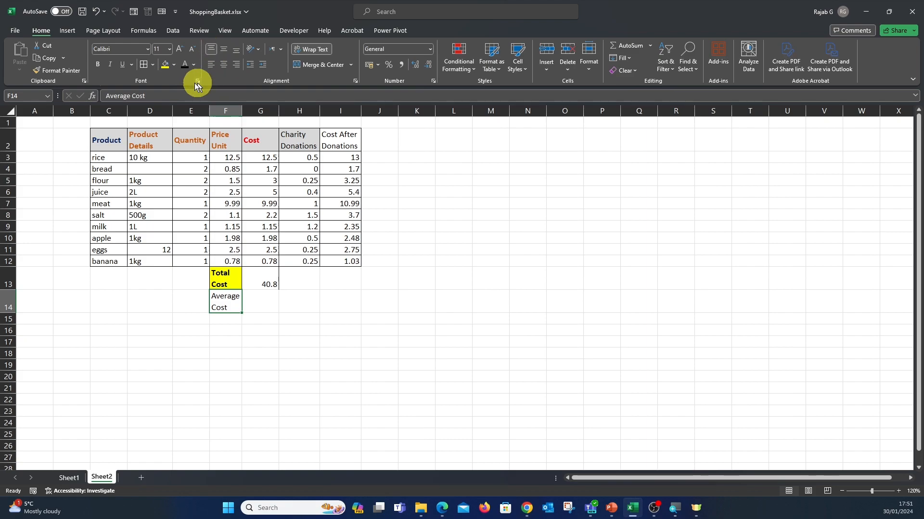
pyautogui.click(164, 67)
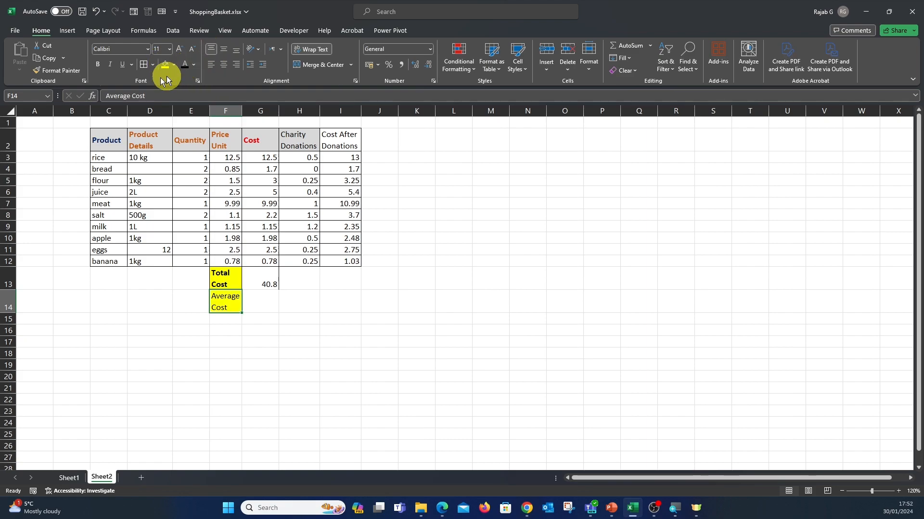
pyautogui.click(99, 65)
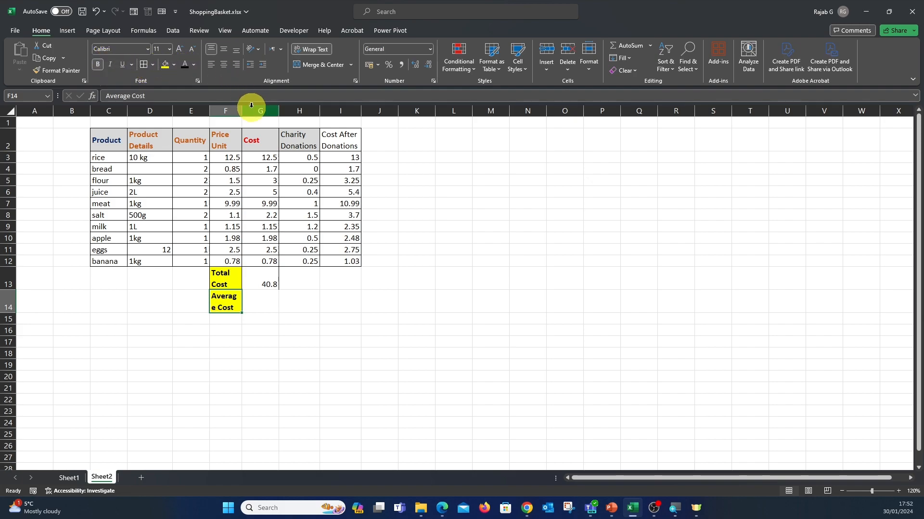
pyautogui.moveTo(244, 111); pyautogui.dragTo(245, 110)
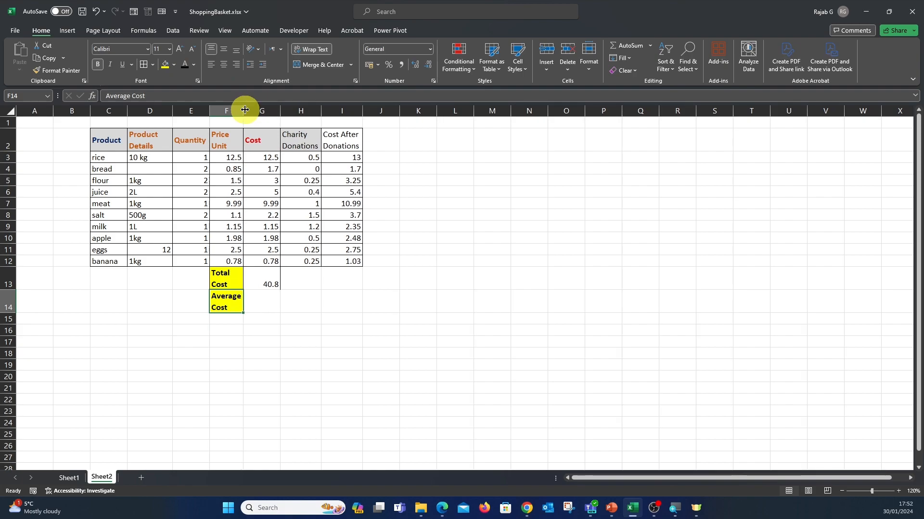
# Step: Calculate the average of the Cost column in cell G14 with the formula =AVERAGE(G3:G12), then review the formulas in G14 and G13
pyautogui.click(268, 307)
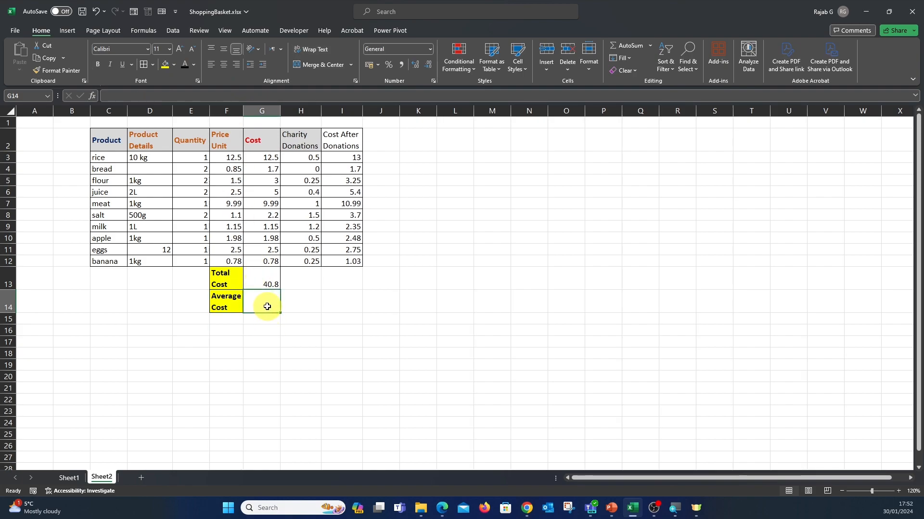
pyautogui.write('=')
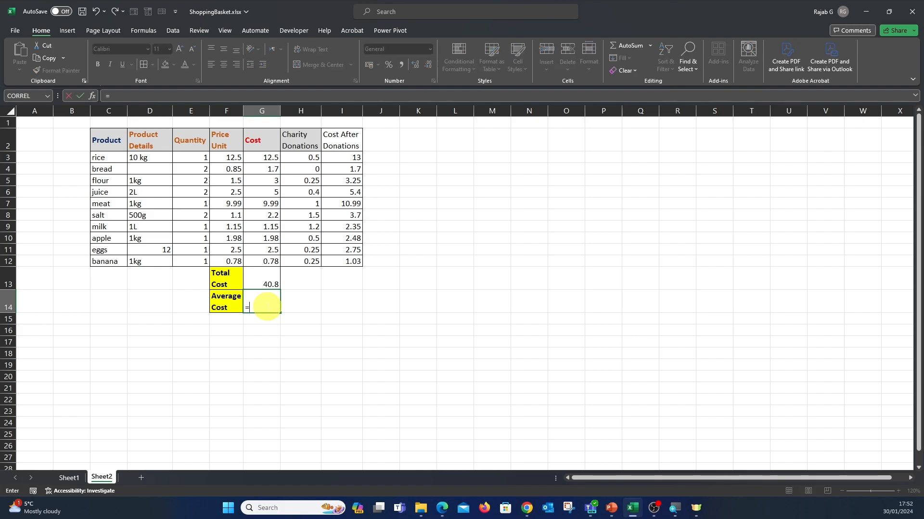
pyautogui.write('av')
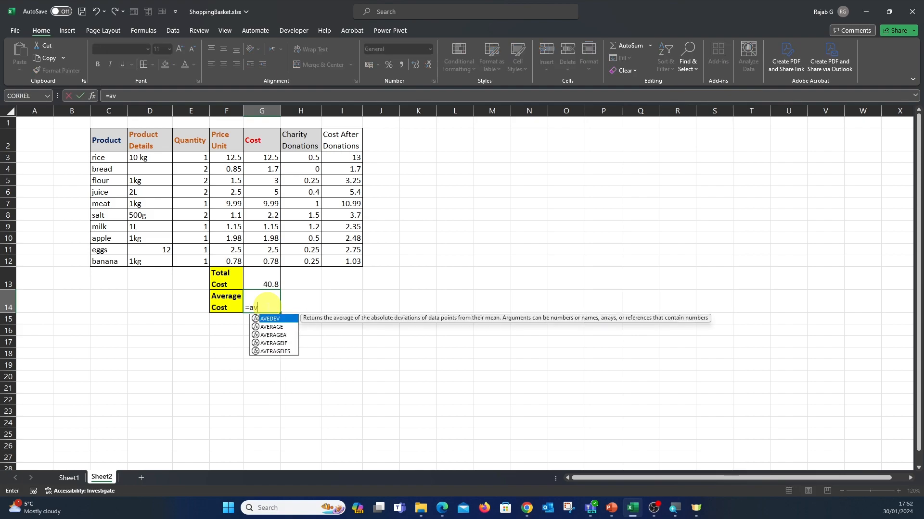
pyautogui.doubleClick(273, 329)
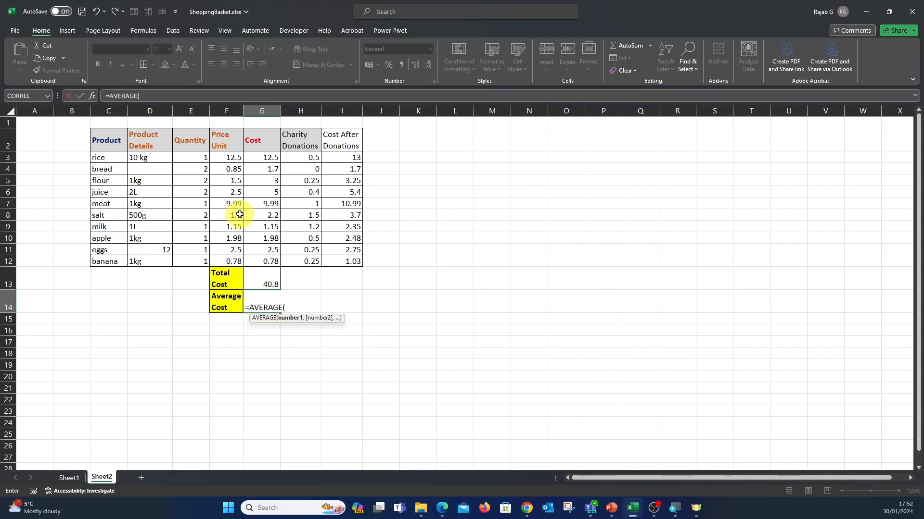
pyautogui.click(264, 157)
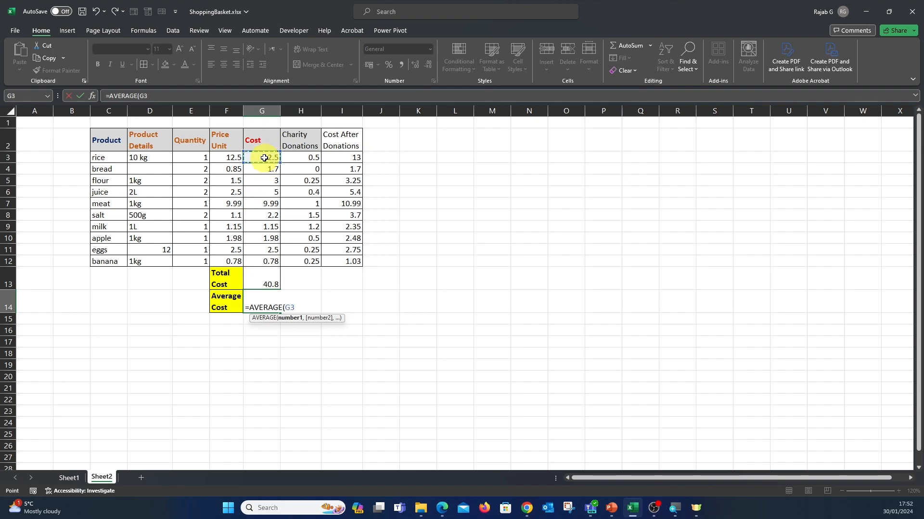
pyautogui.press('F8')
pyautogui.press('BackSpace')
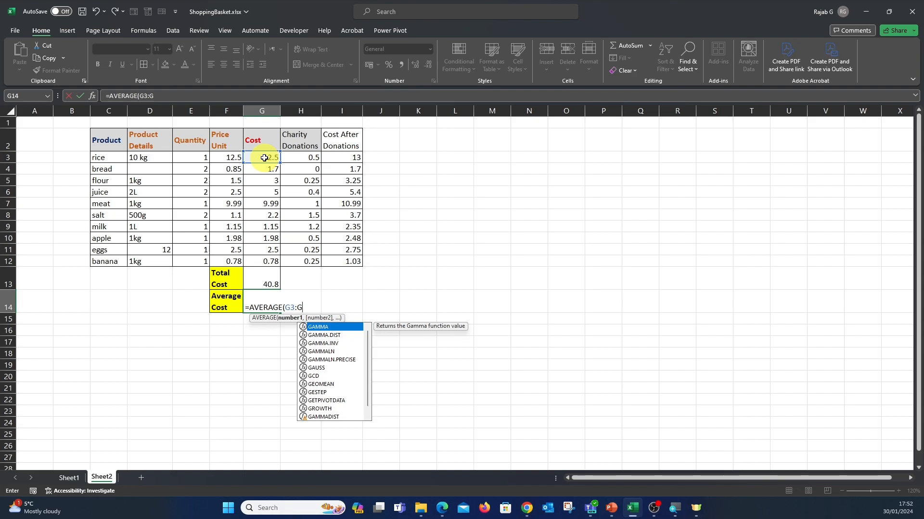
pyautogui.write('12')
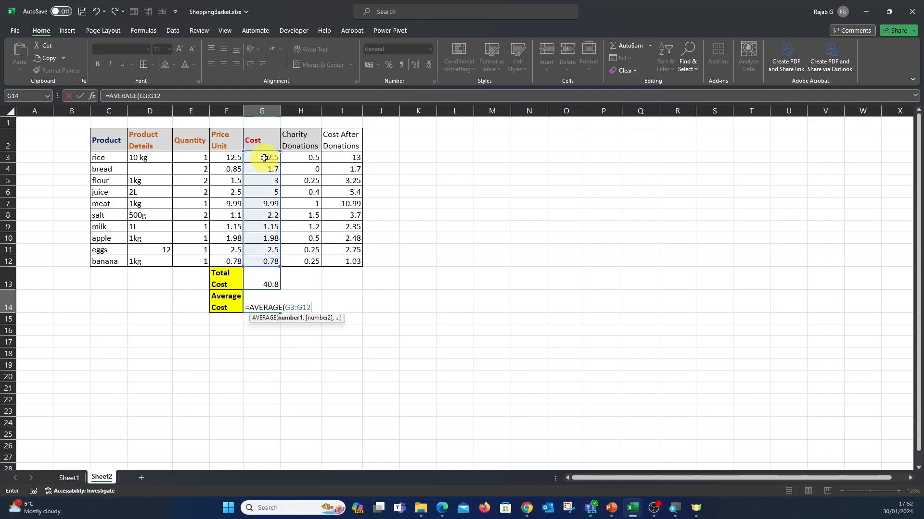
pyautogui.write(')')
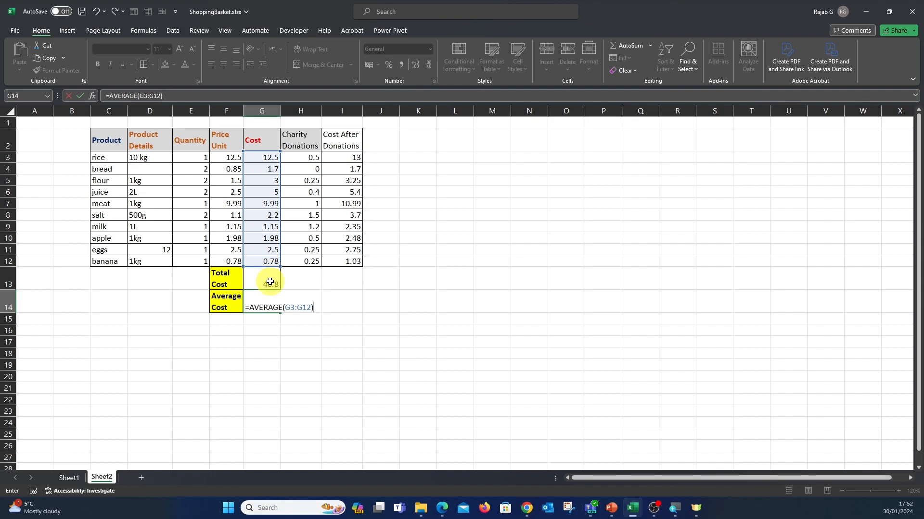
pyautogui.press('Return')
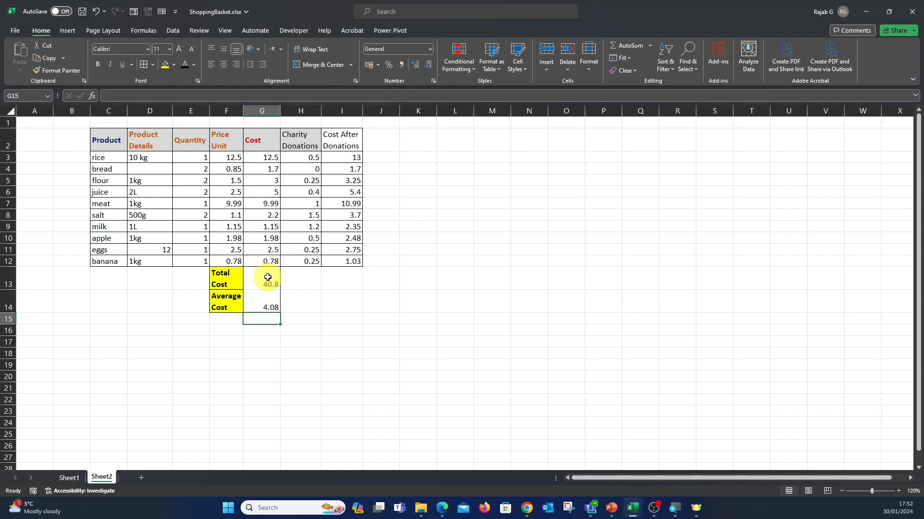
pyautogui.click(264, 305)
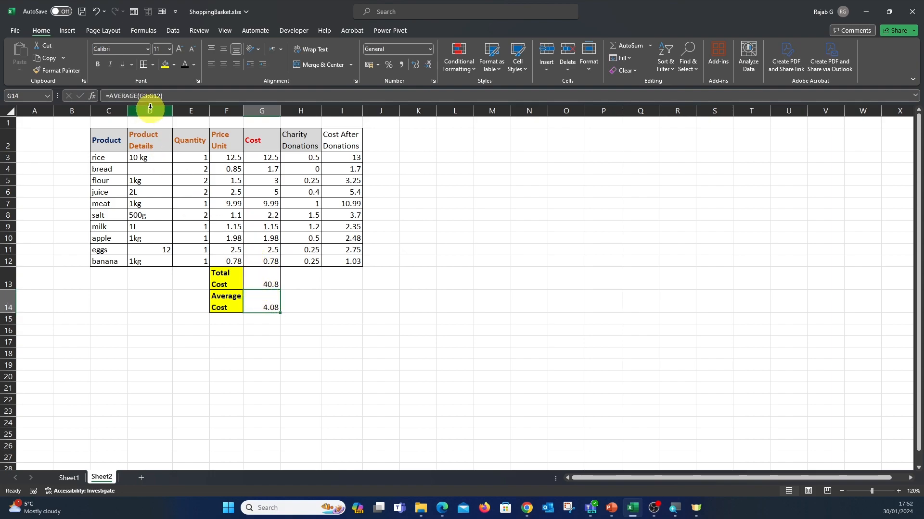
pyautogui.click(267, 283)
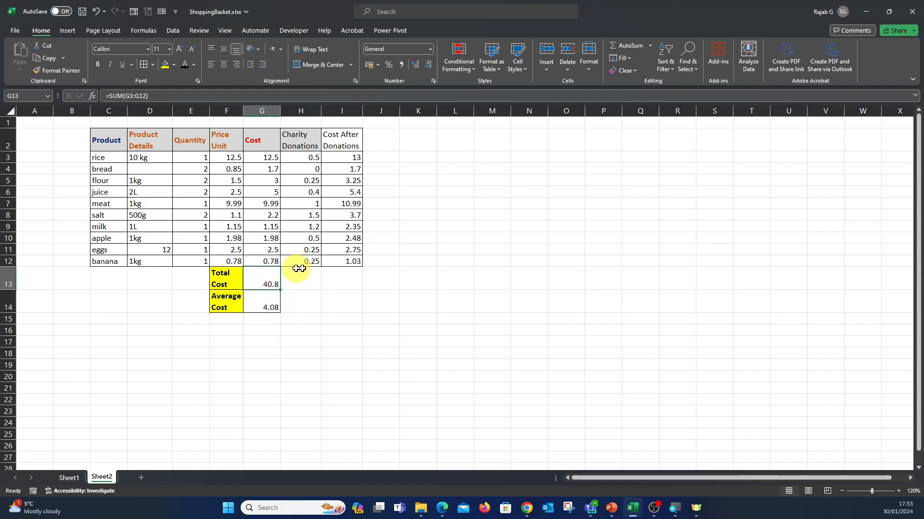